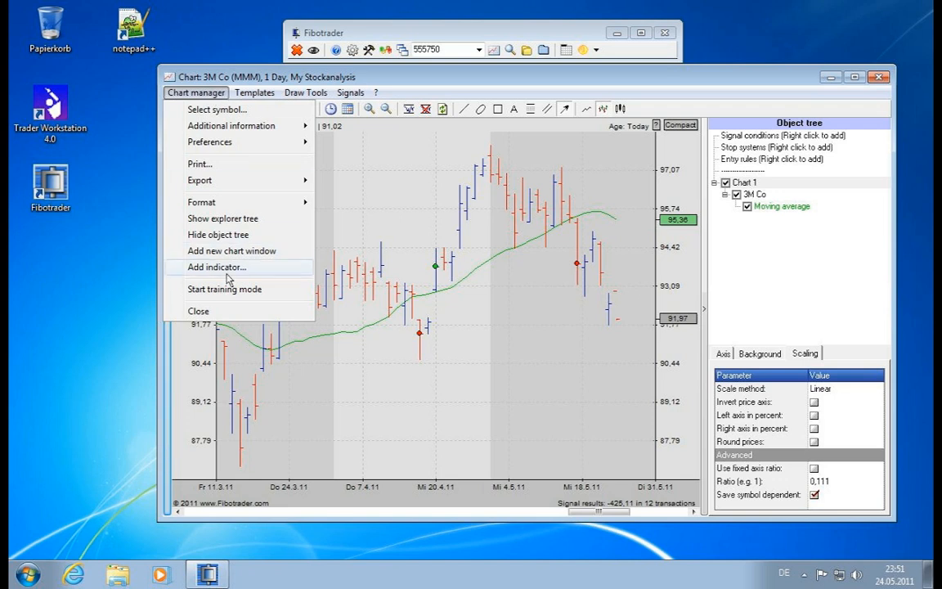
click(288, 294)
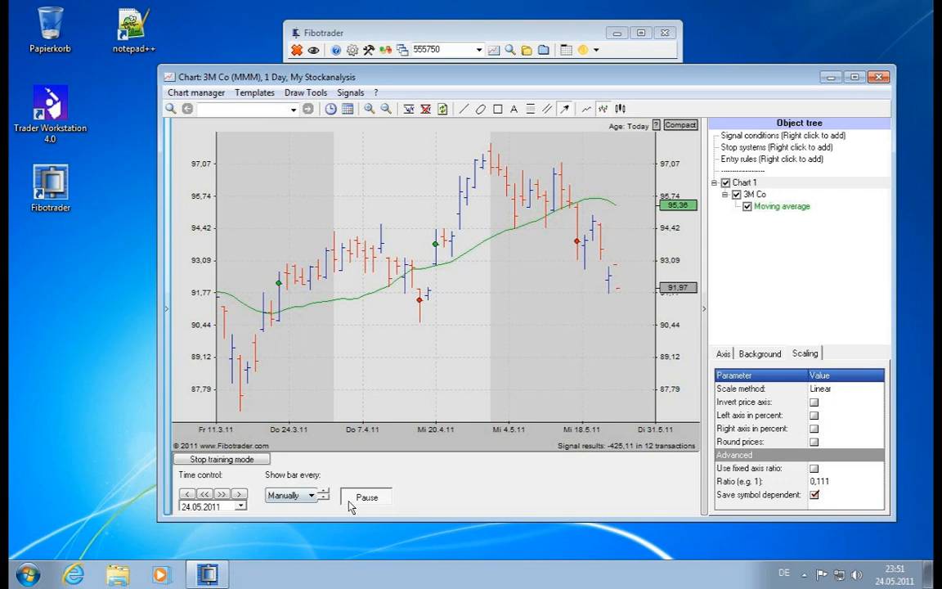
mouse_move(295, 278)
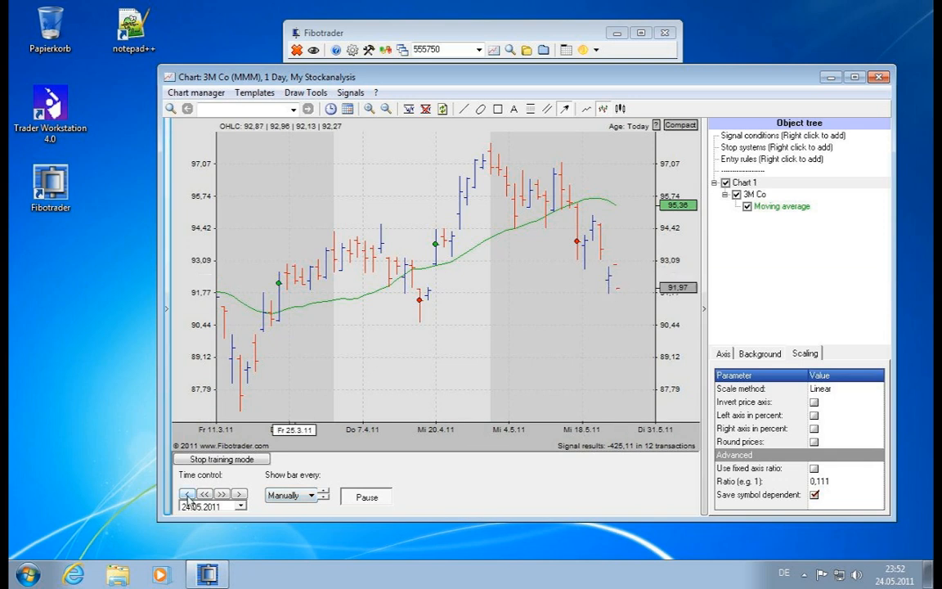
- Step the 3M Co training chart back bar by bar with the < button
click(187, 494)
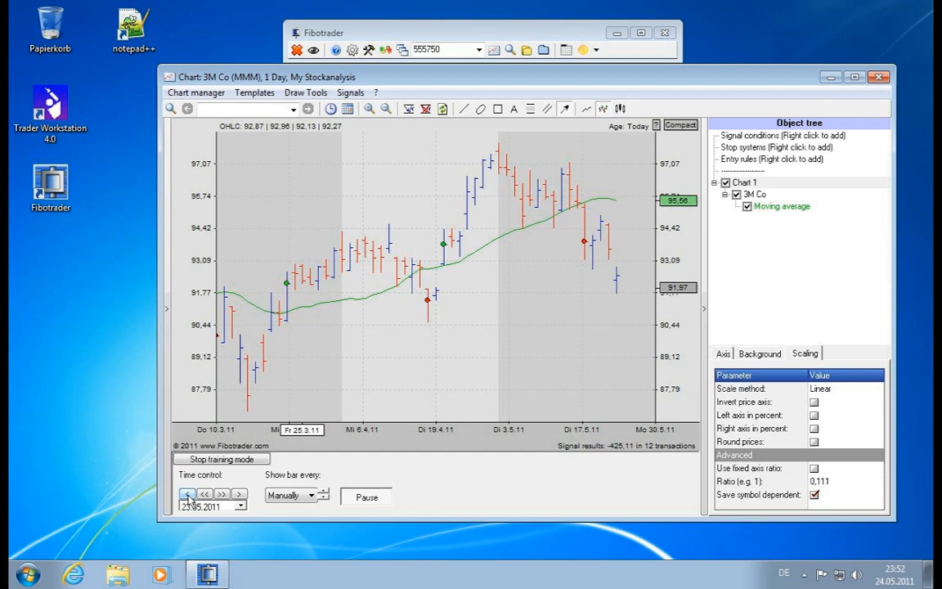
click(187, 494)
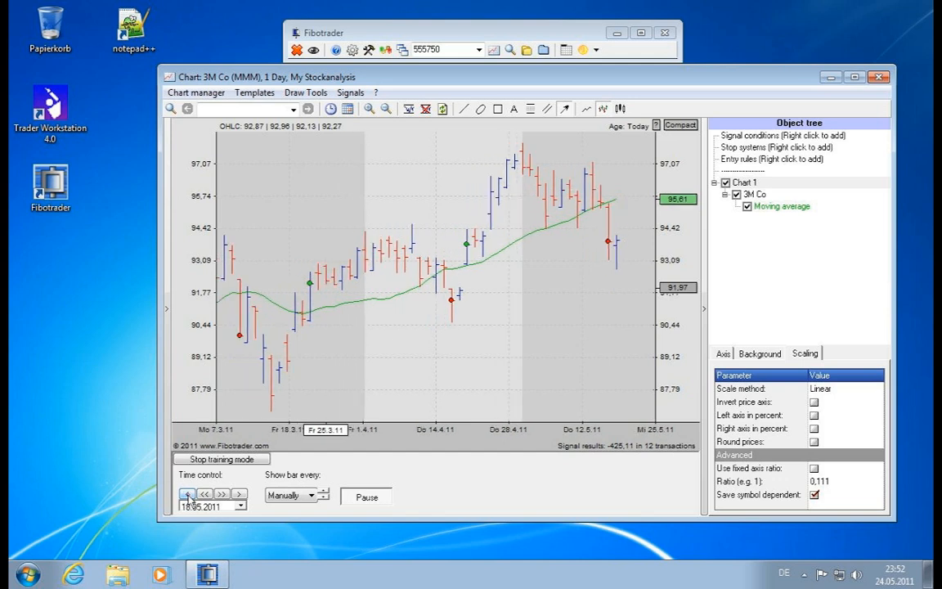
click(187, 496)
click(188, 495)
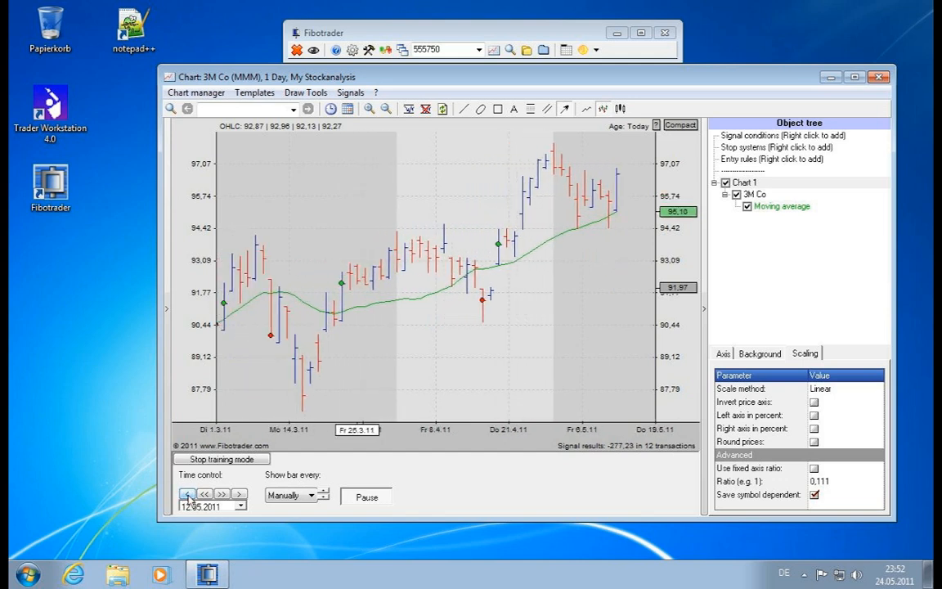
click(187, 496)
click(187, 495)
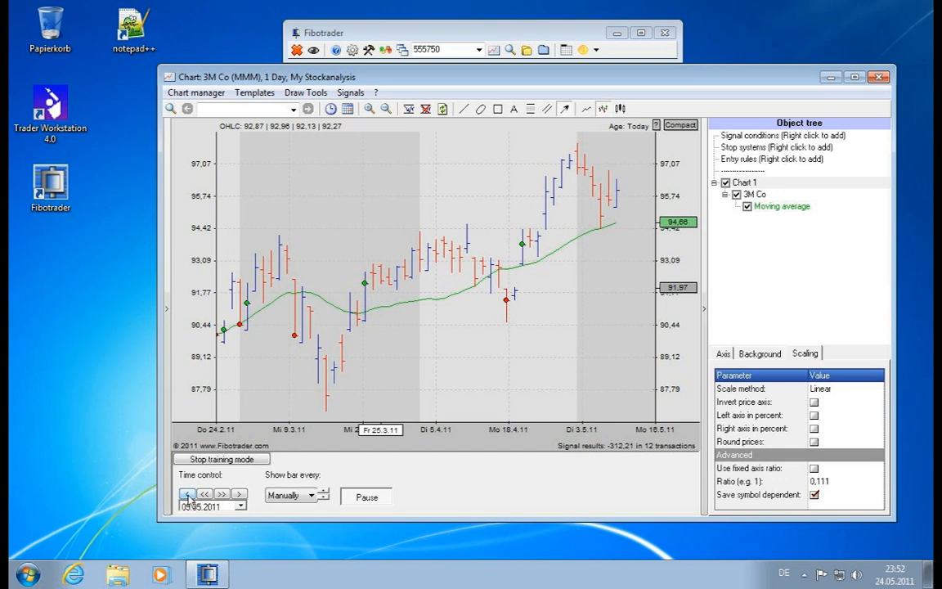
click(187, 495)
click(188, 495)
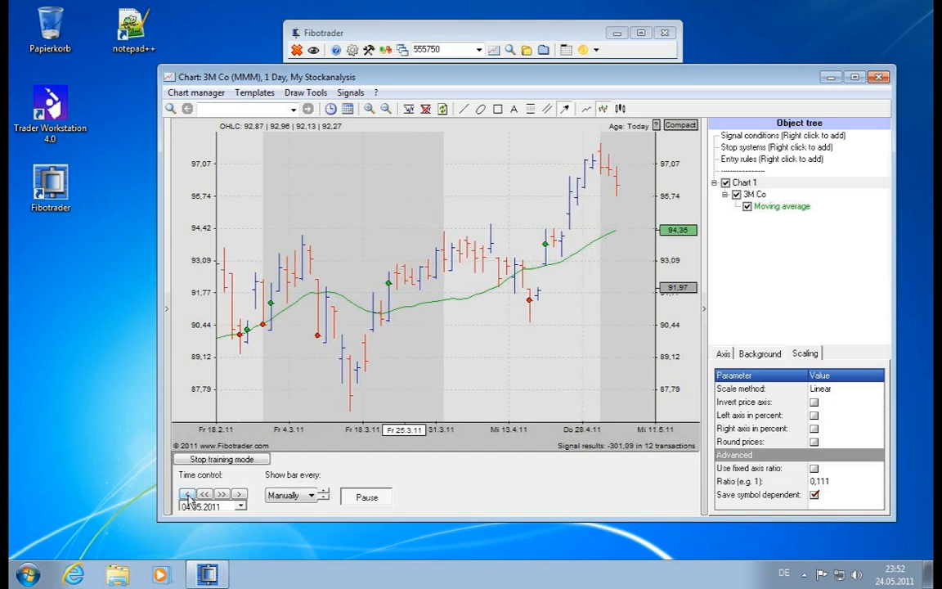
click(187, 496)
click(188, 495)
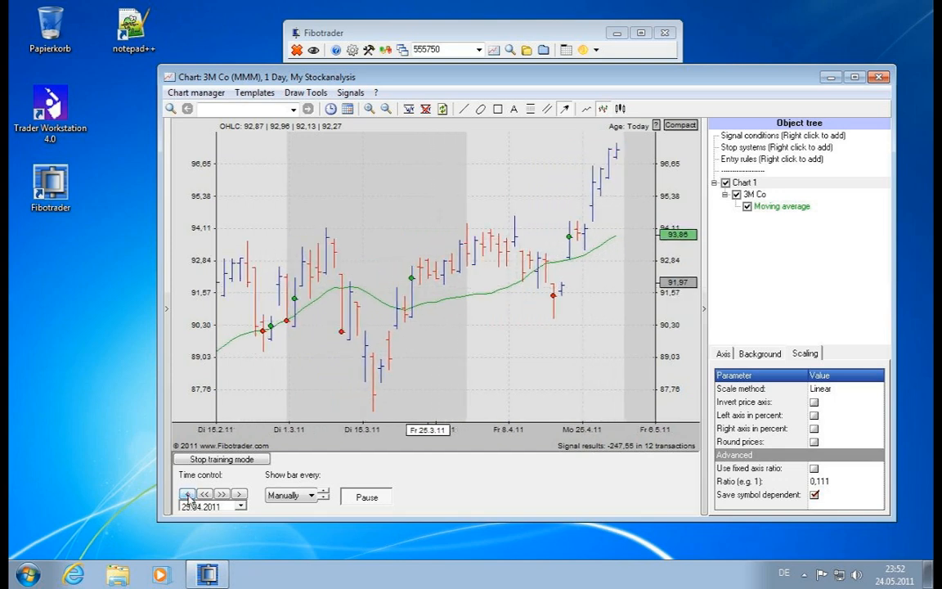
click(187, 495)
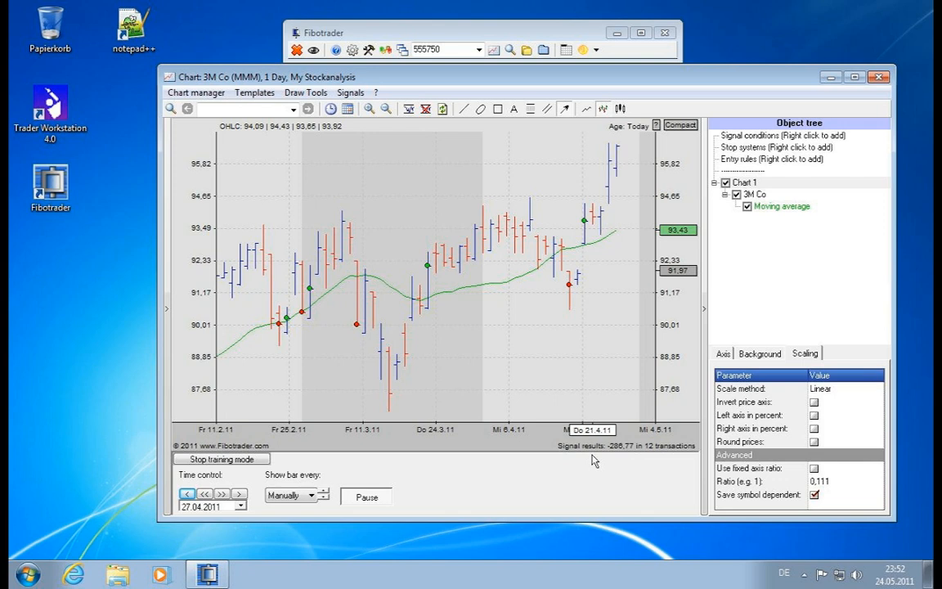
- Jump the chart further back with << so it ends at 17.02.2011
click(204, 494)
click(204, 494)
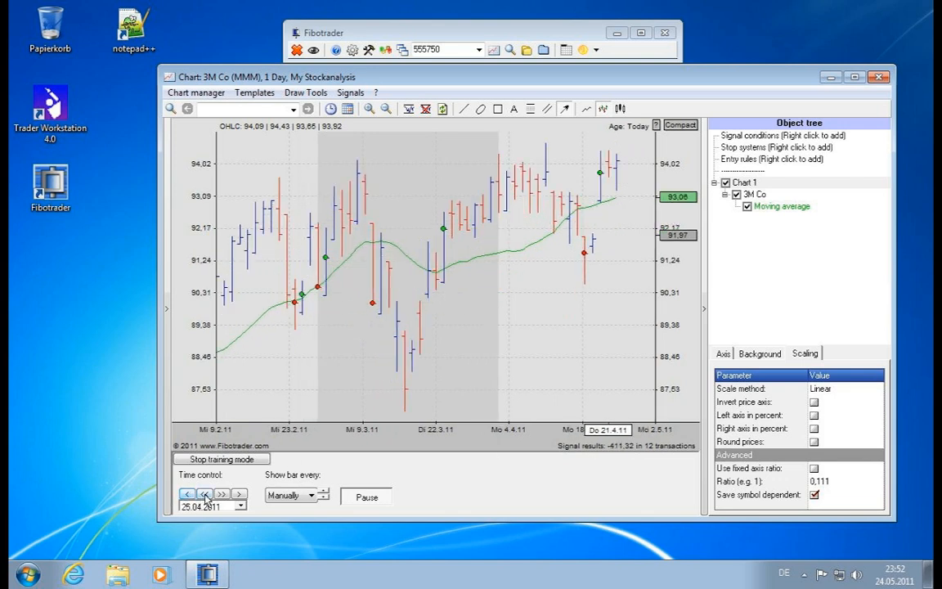
click(204, 494)
click(205, 494)
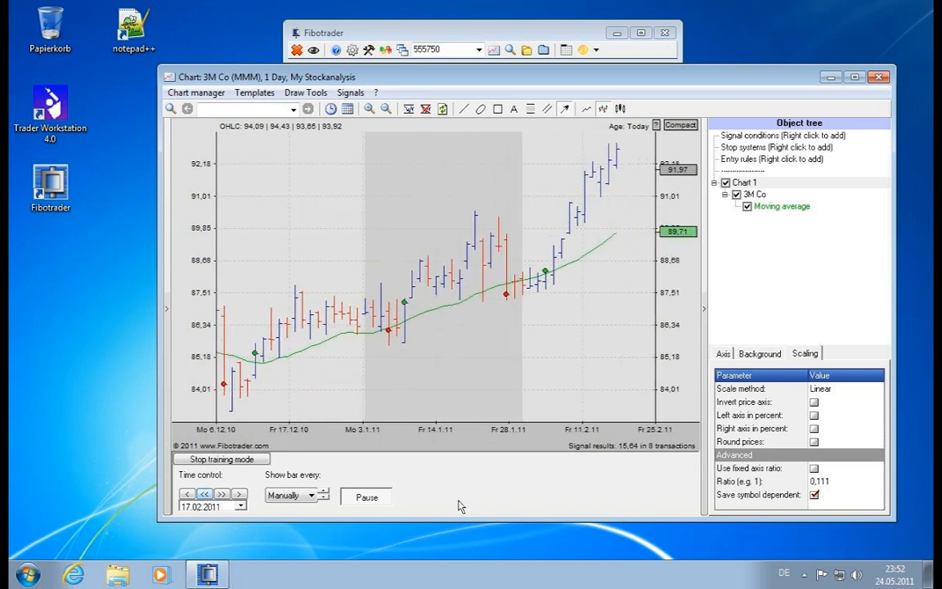
scroll(523, 392, down, 1)
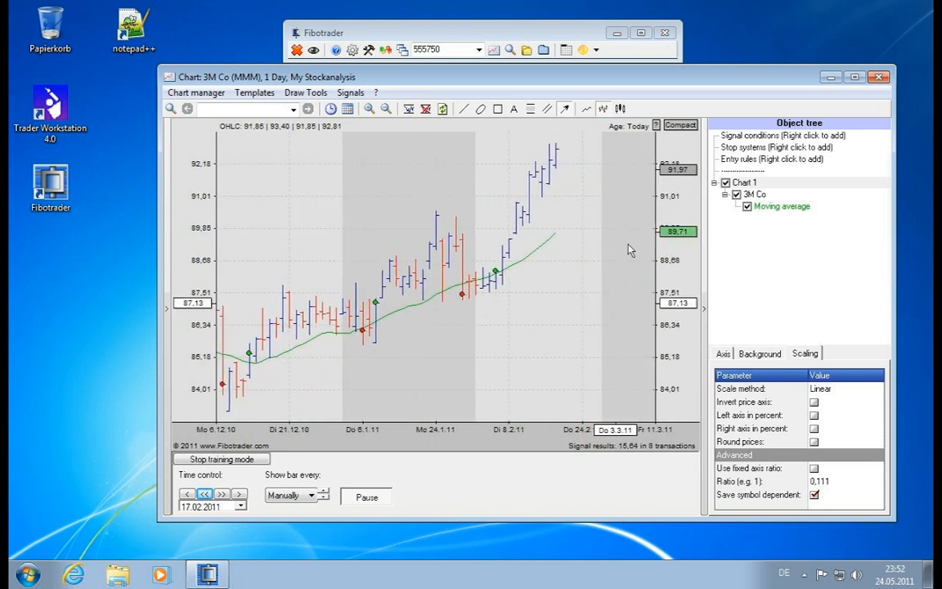
scroll(678, 245, down, 1)
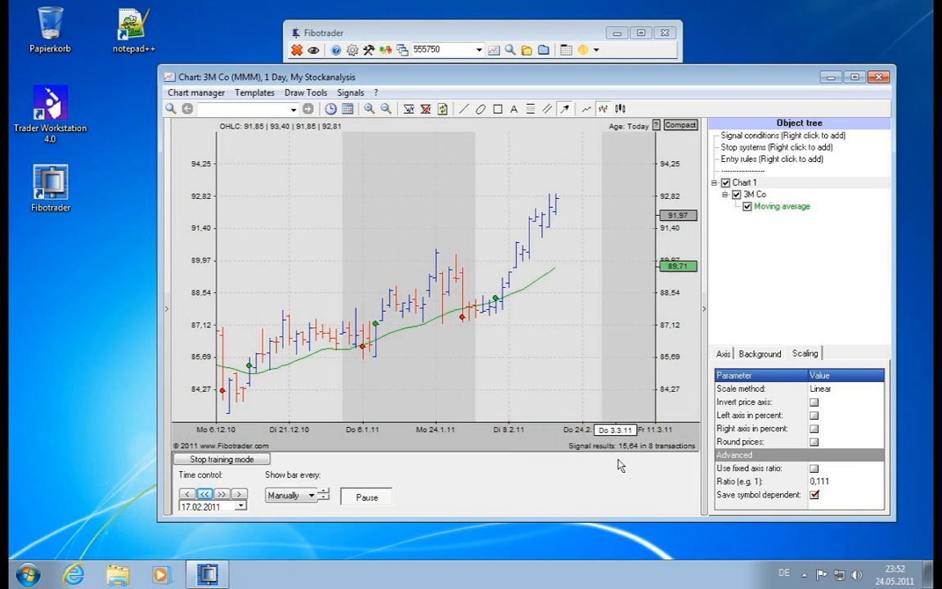
- Reveal the next two bars so the training chart runs up to 22.02.2011
click(240, 495)
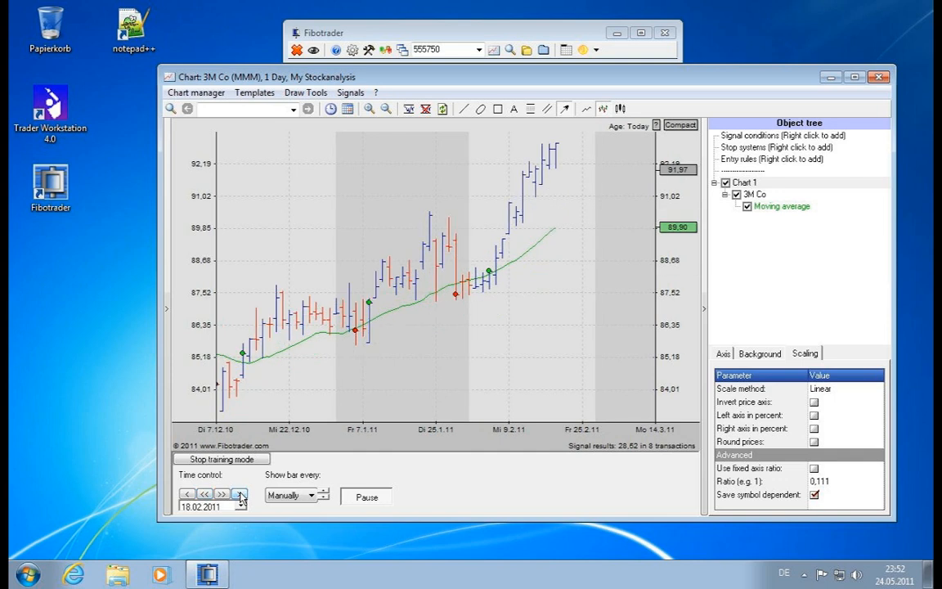
click(240, 495)
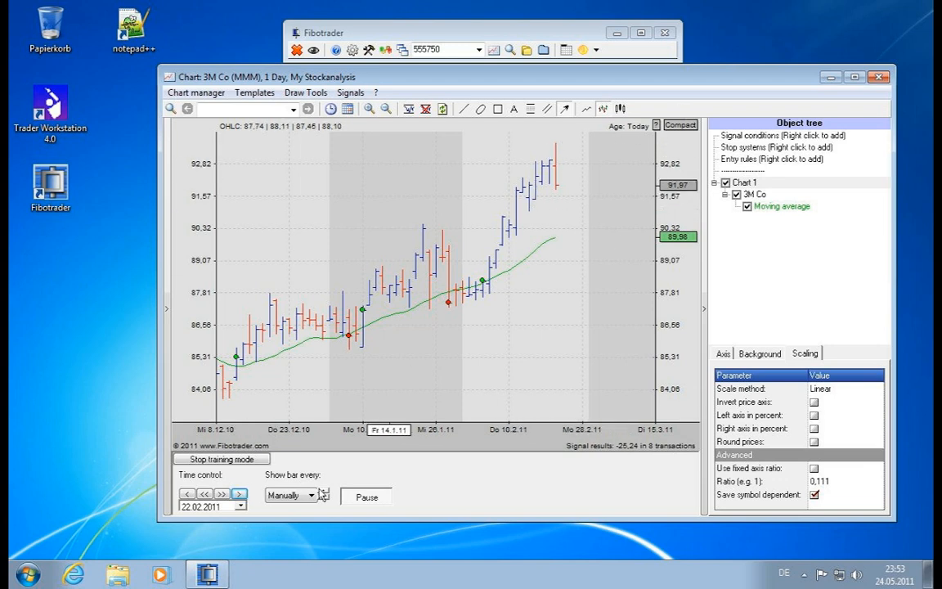
- Start automatic replay showing a new bar every 1 second
click(290, 496)
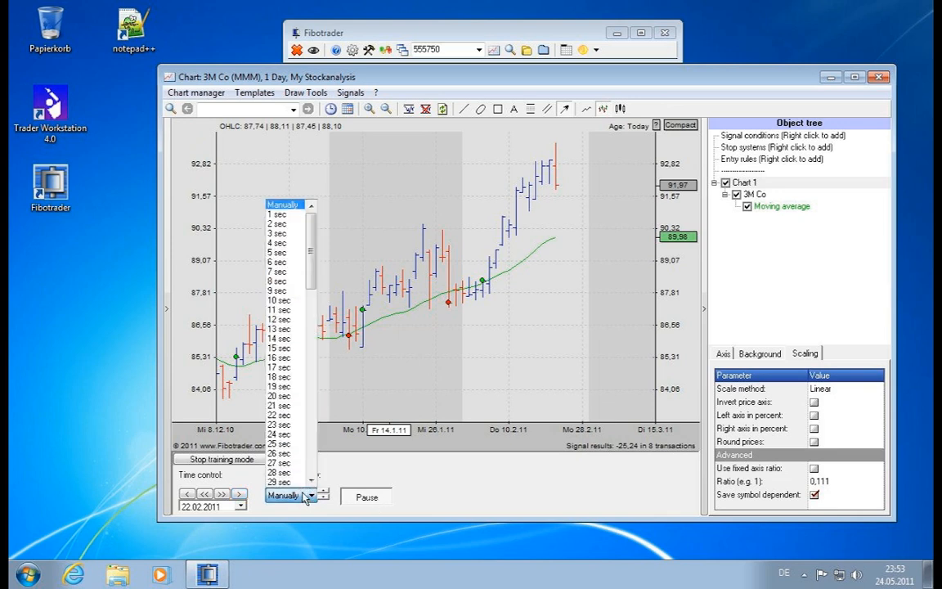
click(281, 215)
click(366, 497)
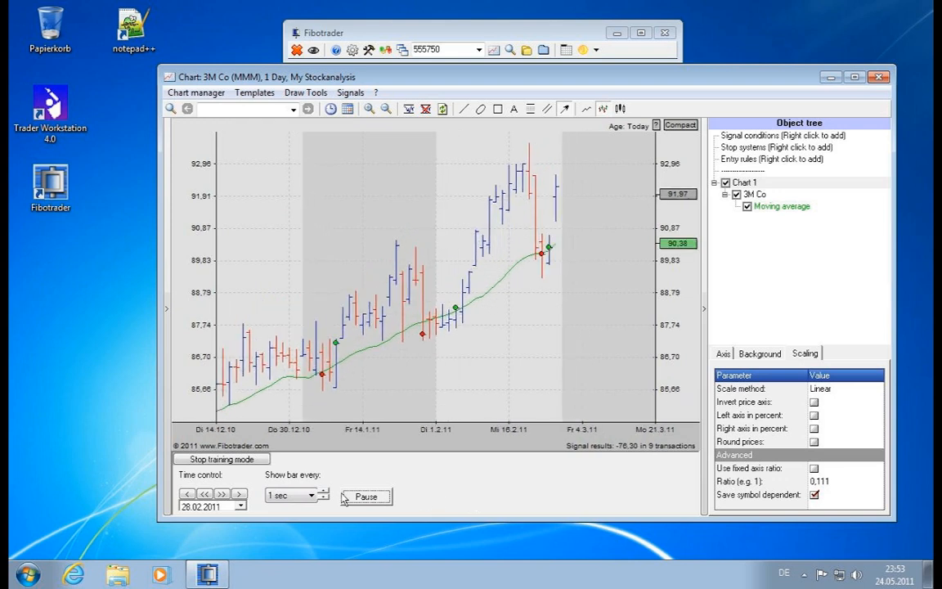
- Slow the replay to one bar every 3 seconds, then pause it
click(311, 496)
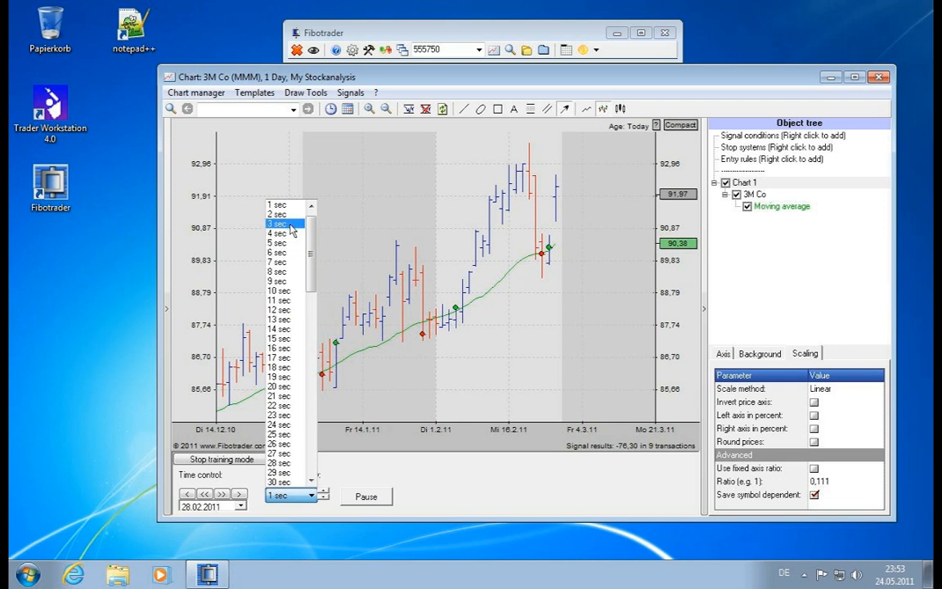
click(277, 223)
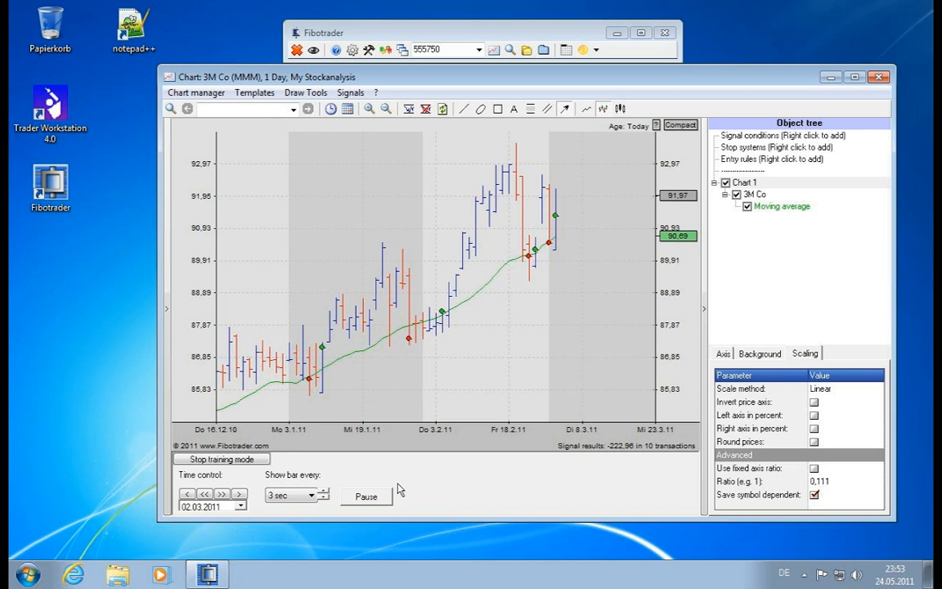
click(366, 496)
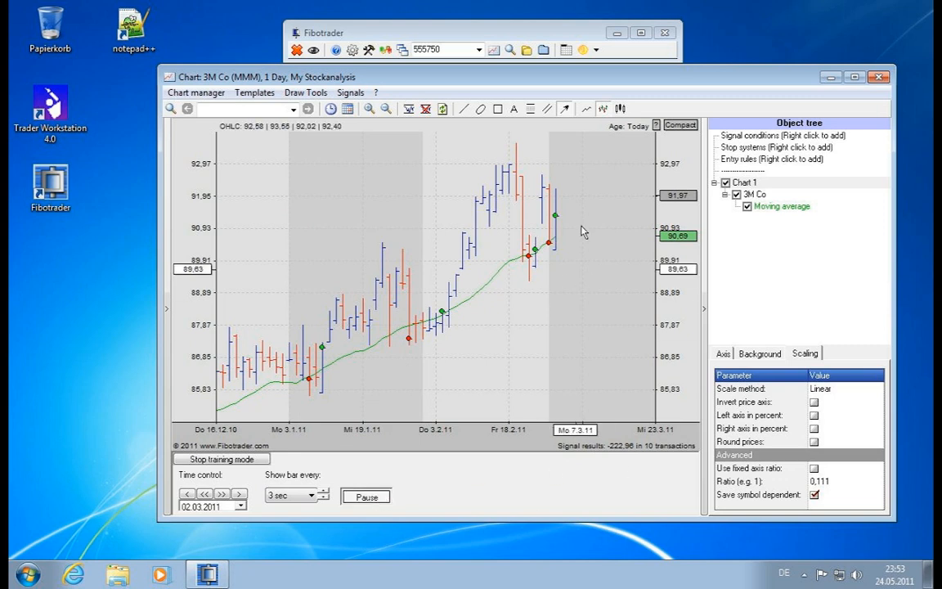
- Jump the chart far back, then forward again to the latest date
click(204, 494)
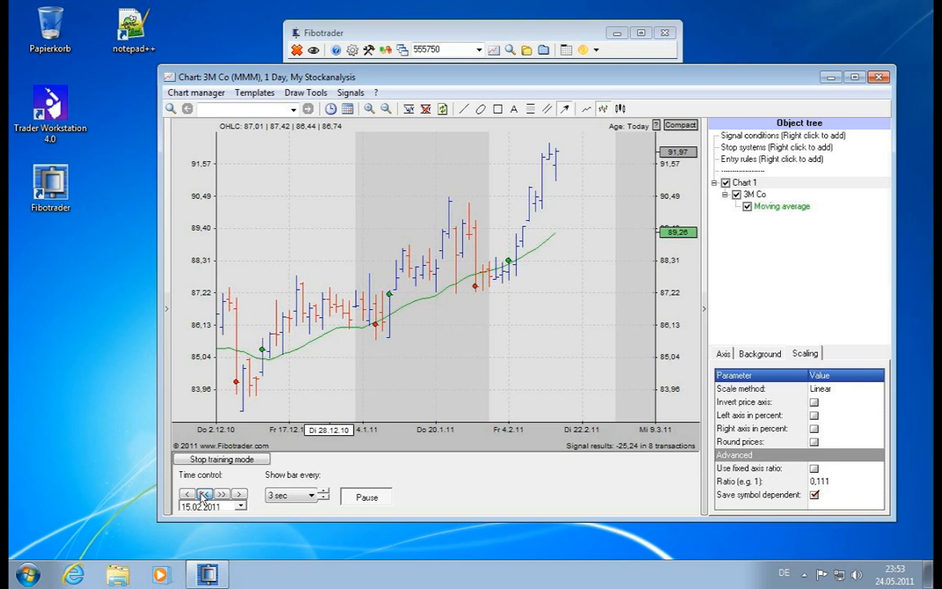
click(221, 494)
click(221, 494)
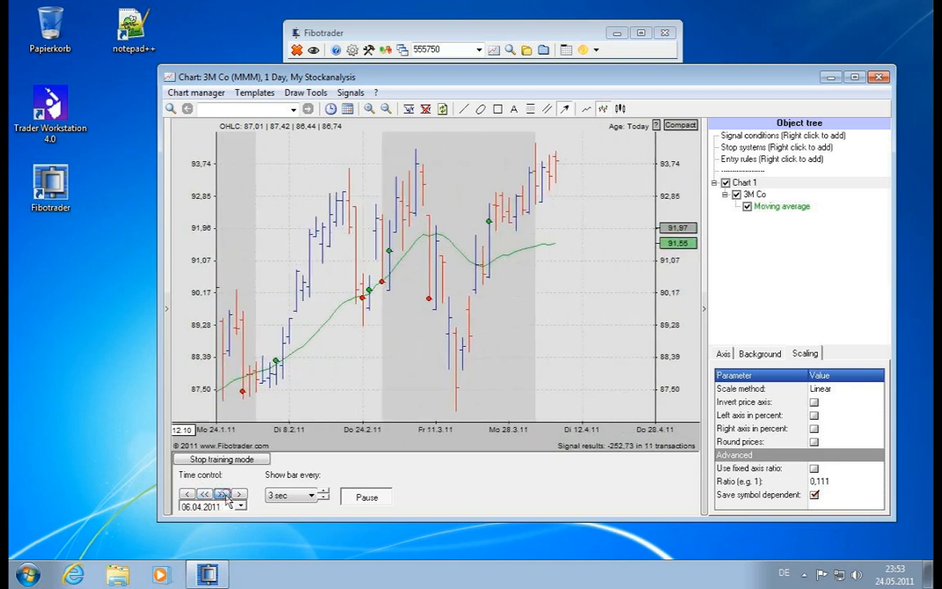
click(222, 494)
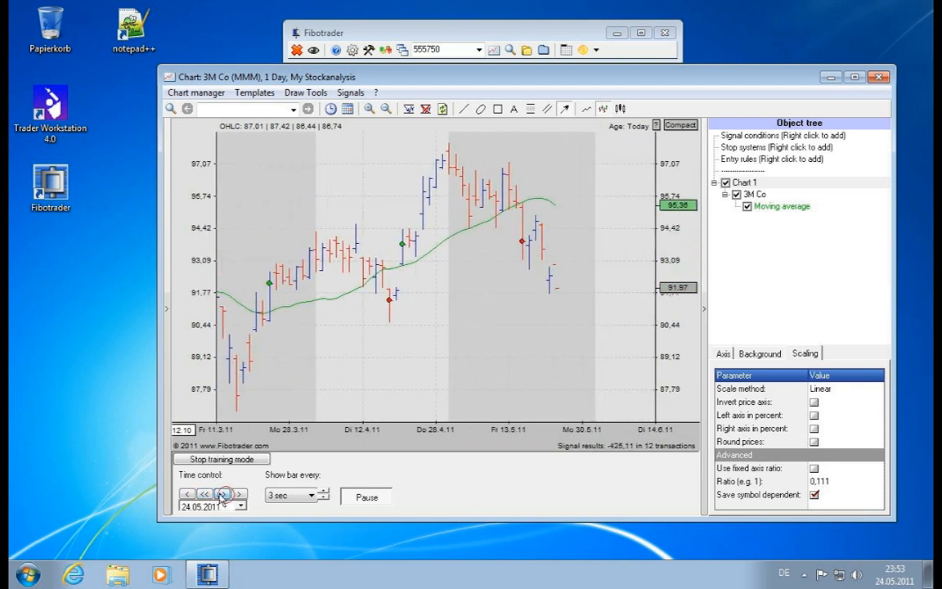
- Jump back and step the chart backward several bars
click(204, 494)
click(187, 494)
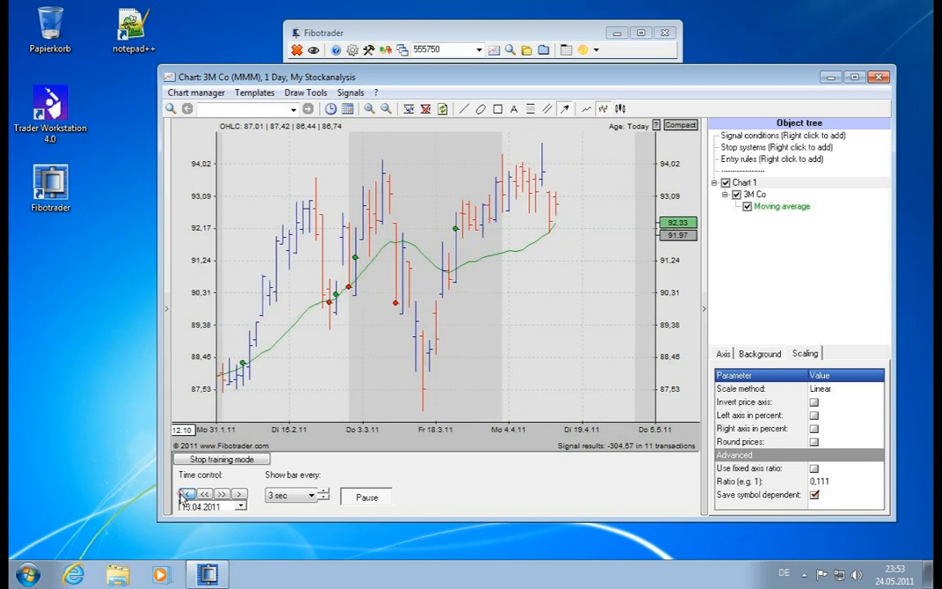
click(186, 494)
click(186, 494)
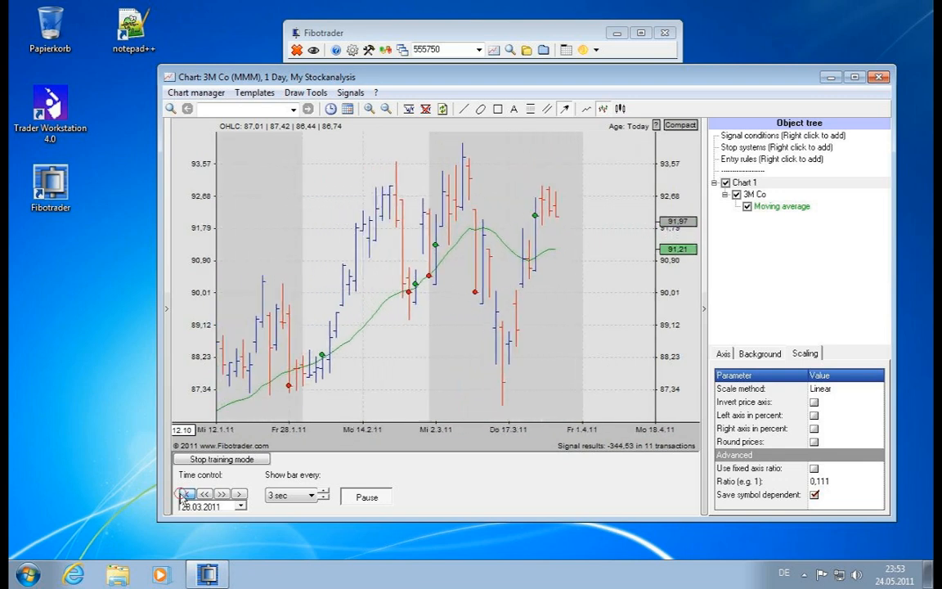
click(186, 494)
- Step the chart forward four bars, ending with bars up to 20.04.2011
click(240, 496)
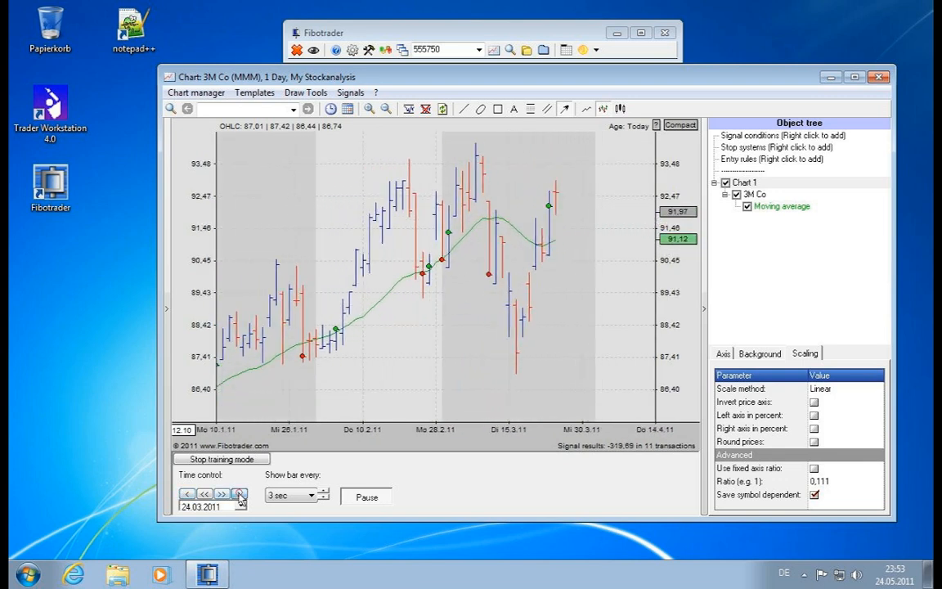
click(240, 495)
click(241, 495)
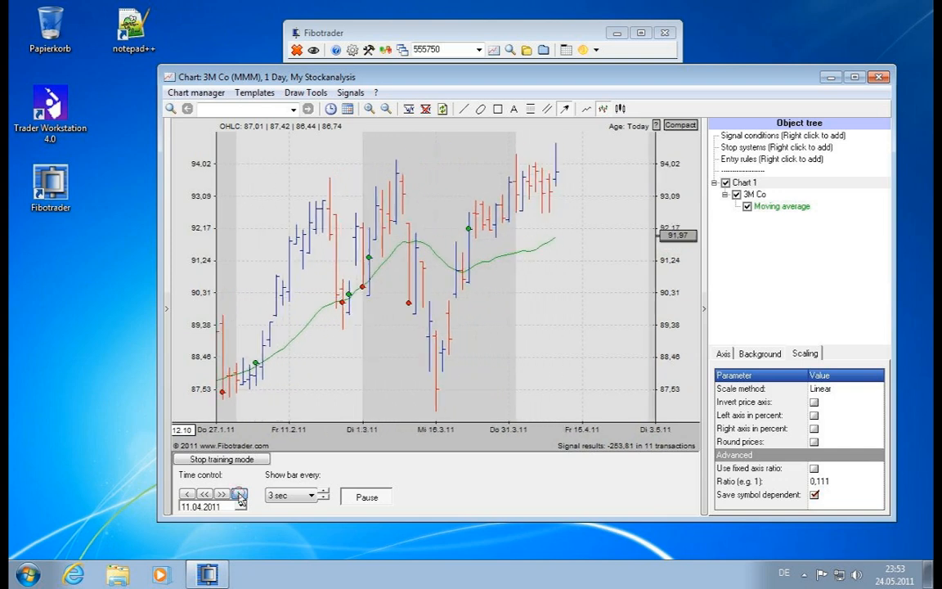
click(241, 495)
click(240, 496)
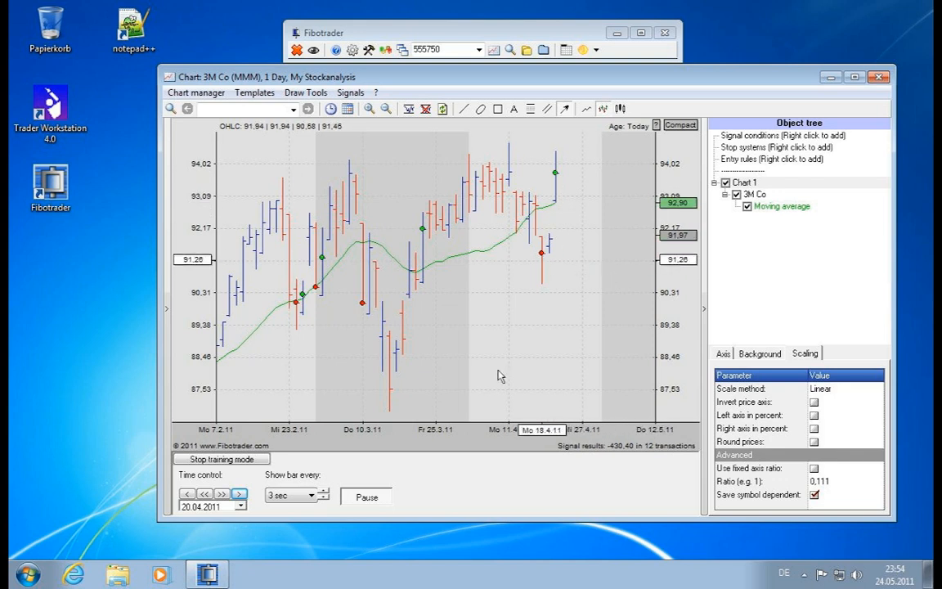
- Advance four more bars, then stop training mode to restore the full 3M Co chart
click(240, 495)
click(240, 495)
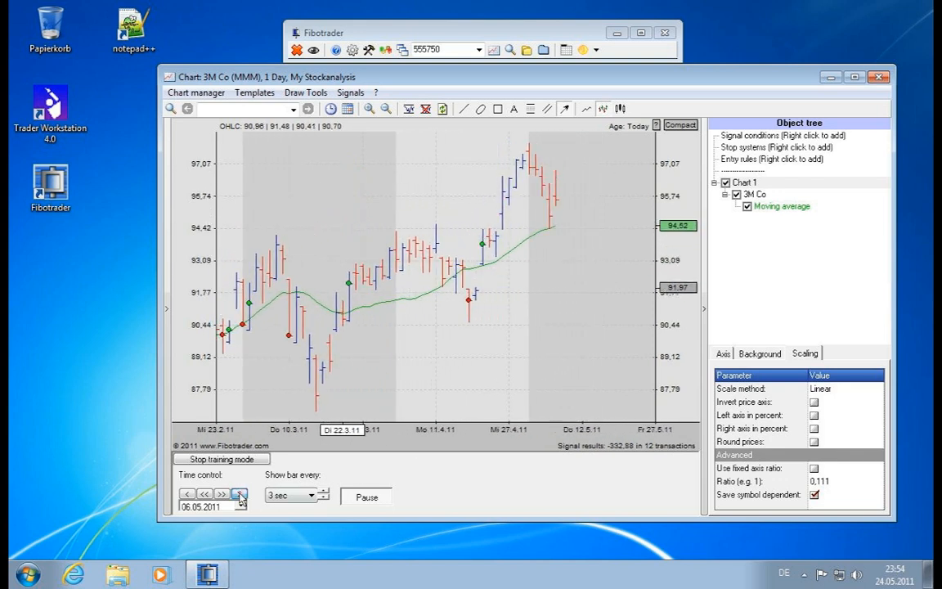
click(240, 494)
click(240, 495)
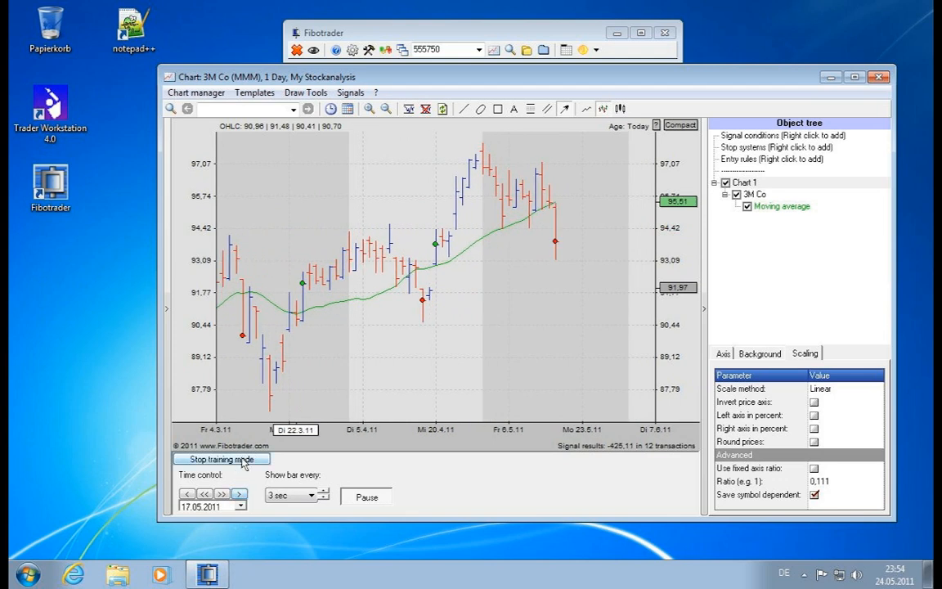
click(222, 459)
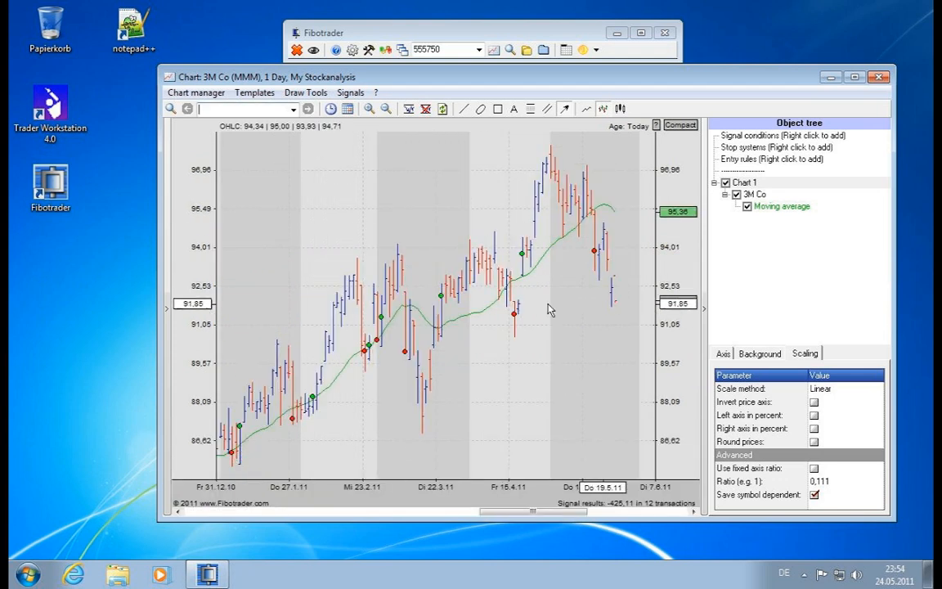